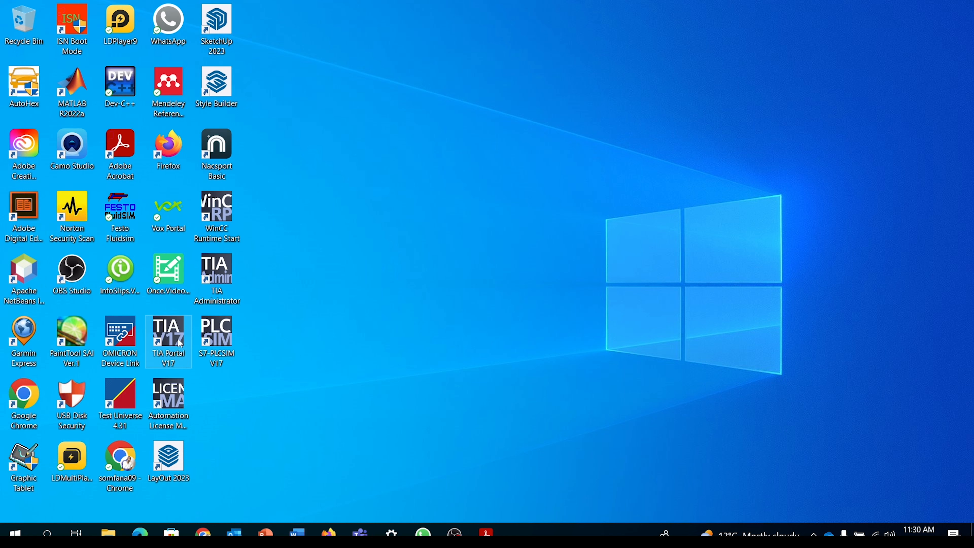
Launch TIA Portal V17 with administrator rights and allow it to run
right_click(179, 343)
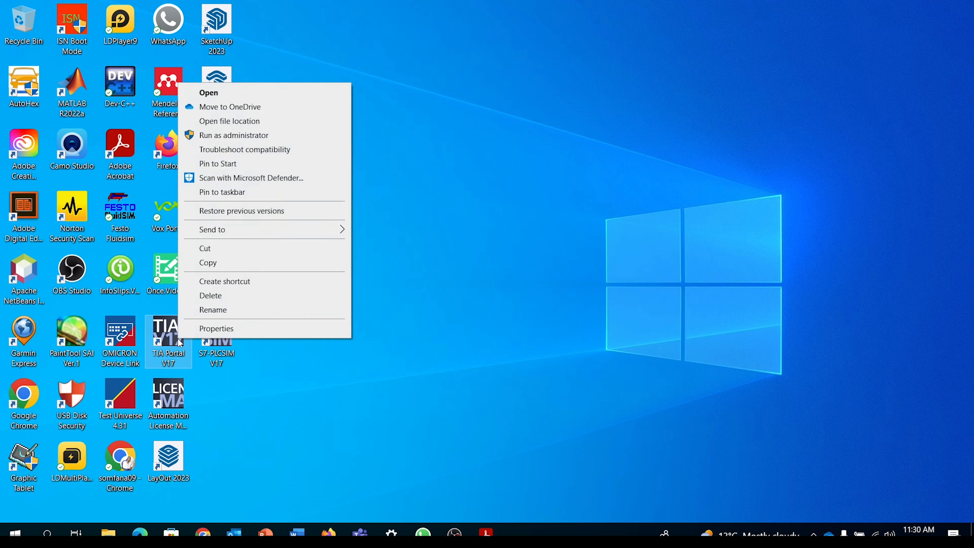
left_click(247, 135)
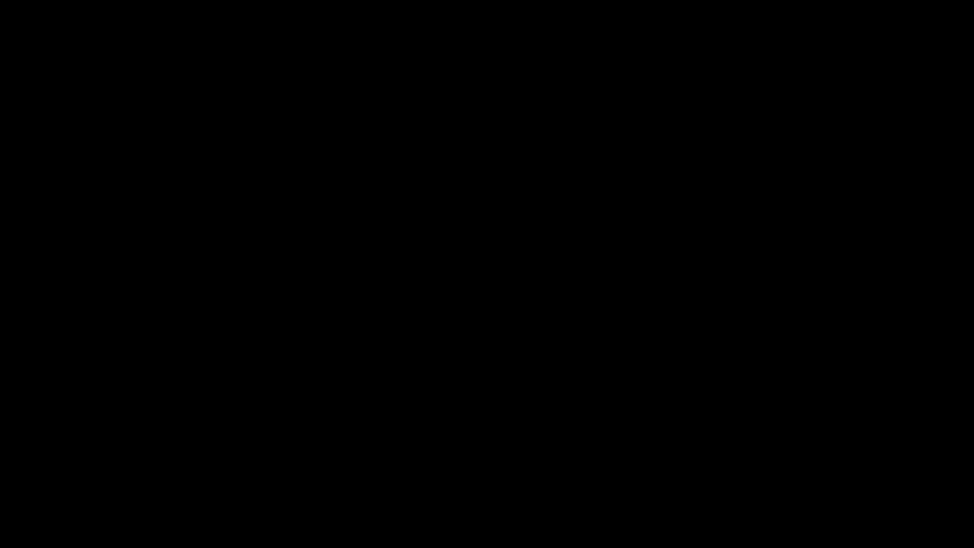
left_click(457, 355)
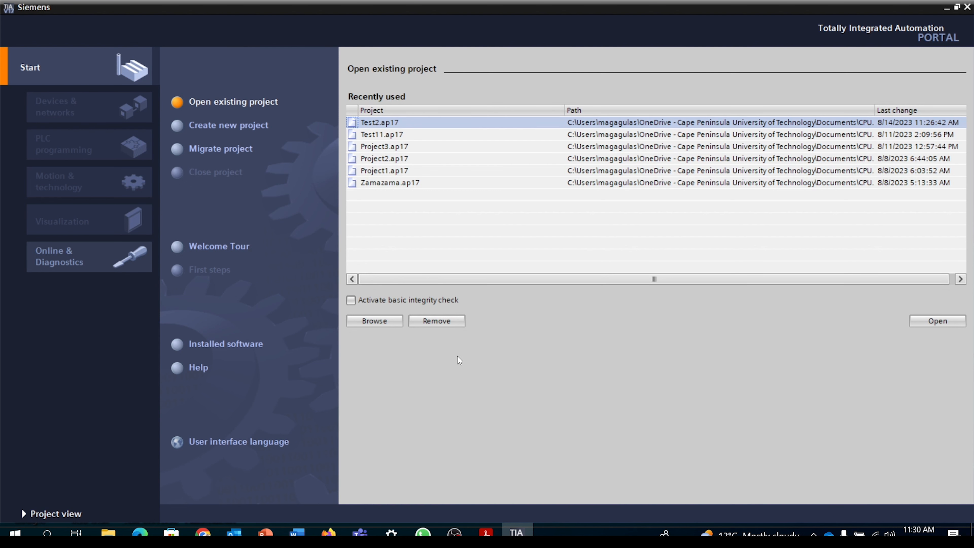
Create a new project named Water1, keeping the default path and version
left_click(177, 129)
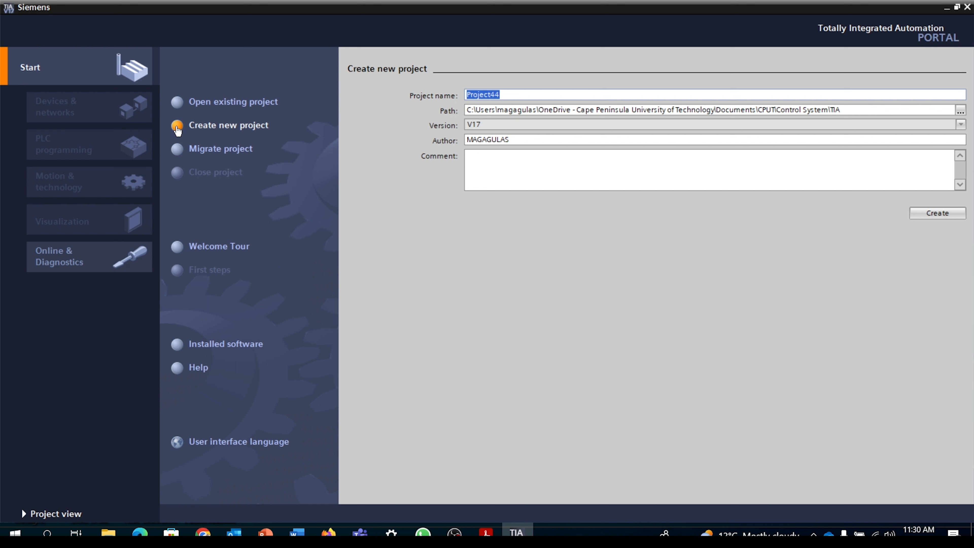
type("Water Tank")
key("BackSpace")
key("BackSpace")
key("BackSpace")
key("BackSpace")
type("1")
left_click(934, 213)
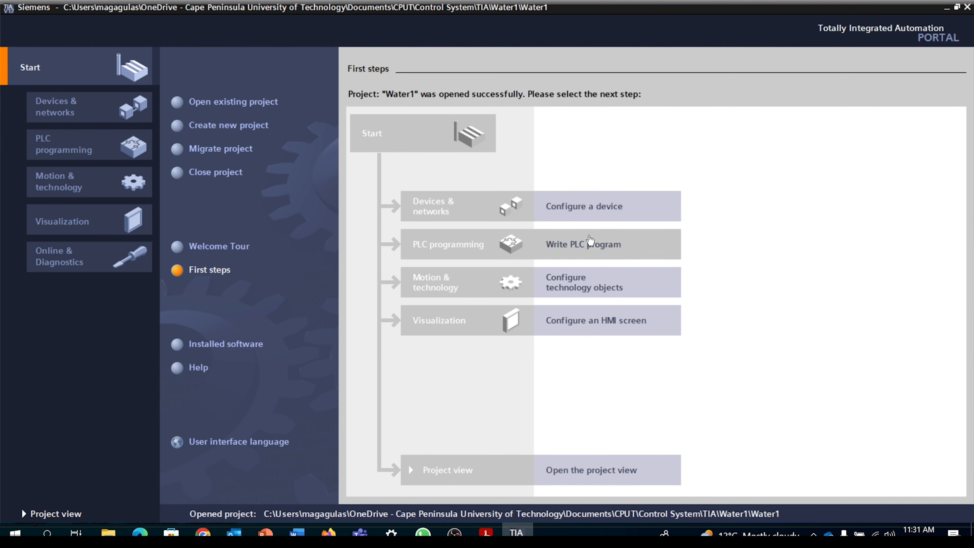
Start configuring a new device for the project and expand the SIMATIC S7-300 CPU controllers
left_click(600, 208)
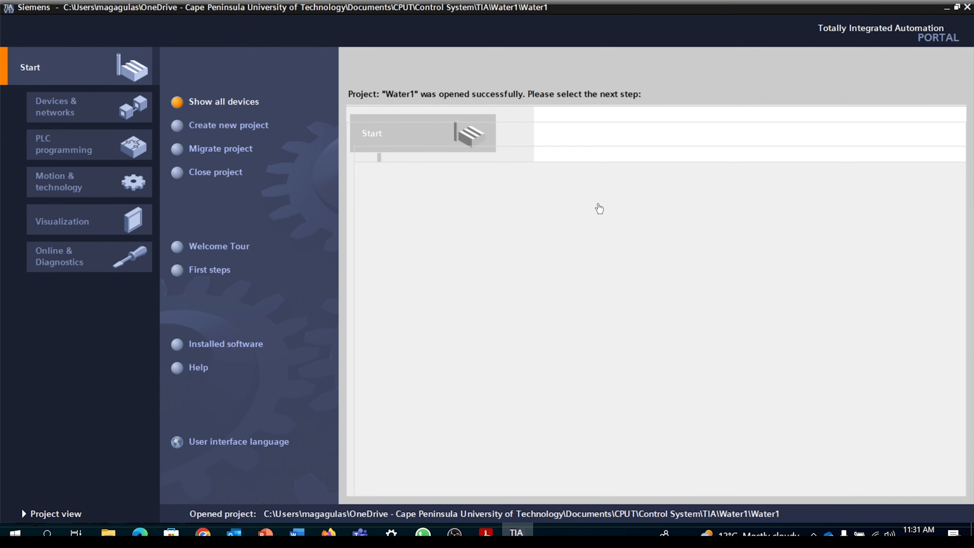
left_click(177, 126)
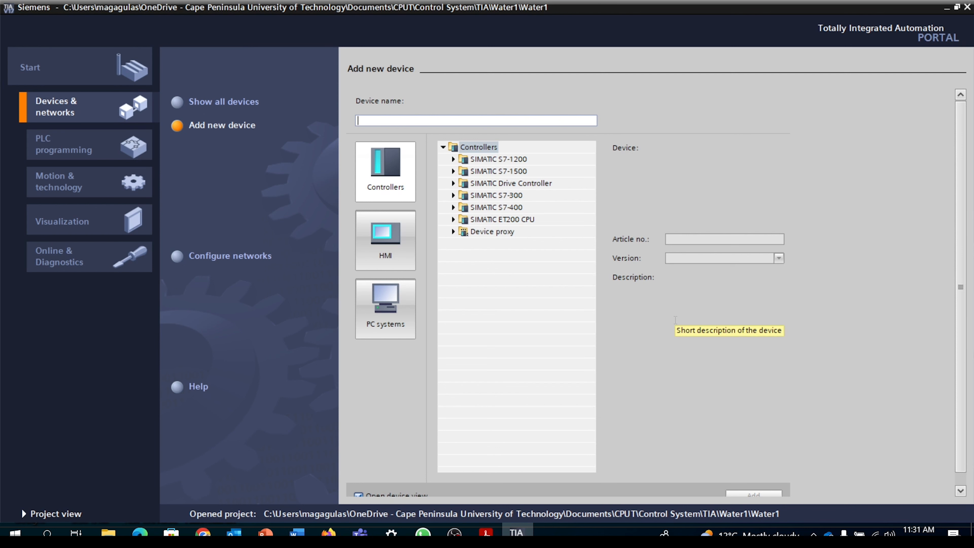
left_click(453, 196)
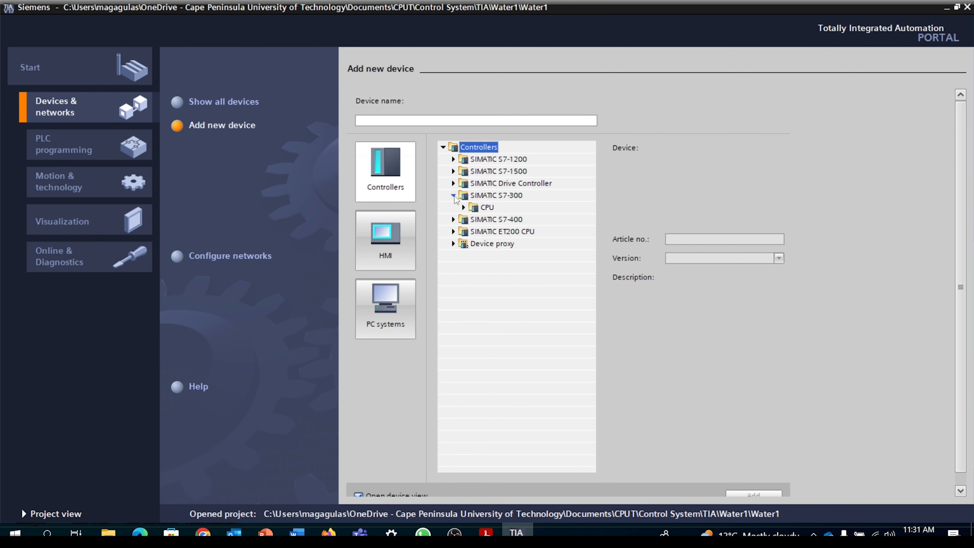
left_click(464, 207)
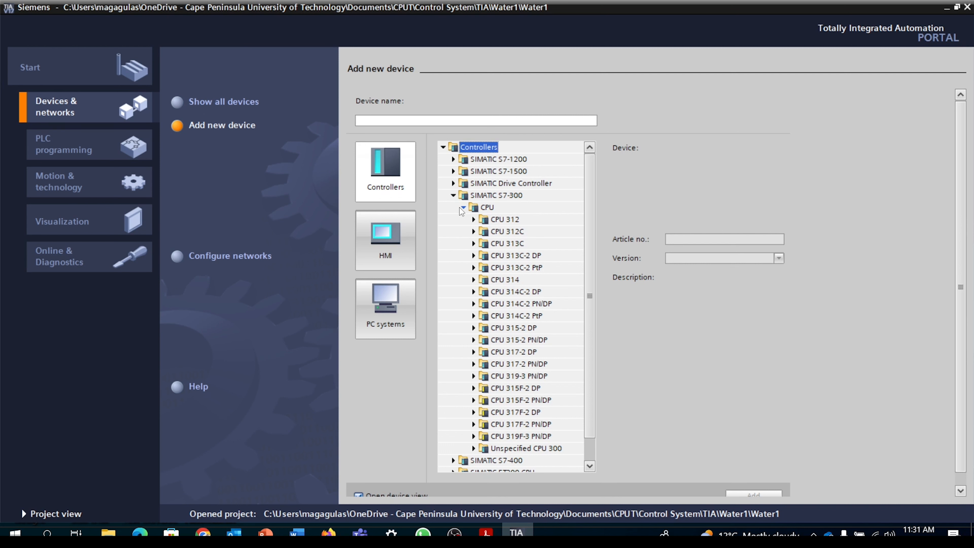
left_click(475, 303)
left_click(548, 316)
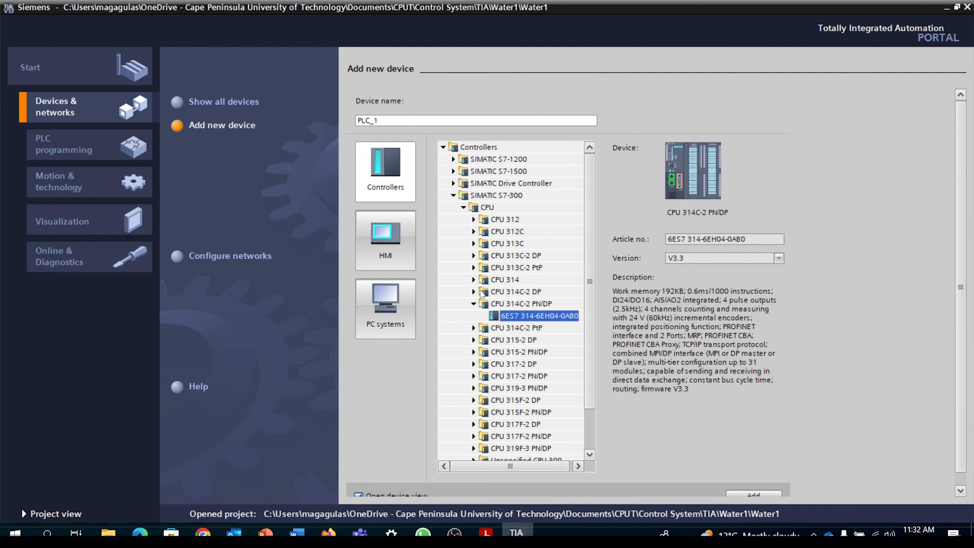
left_click(474, 303)
Add the CPU 314 controller 6ES7 314-1AG14-0AB0, version V3.3, to the project as PLC_1
left_click(474, 280)
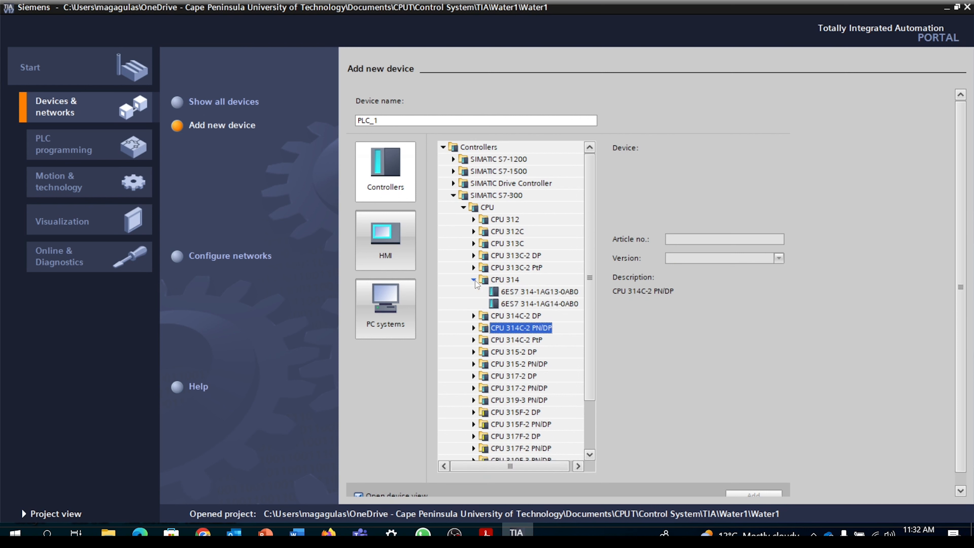
left_click(561, 304)
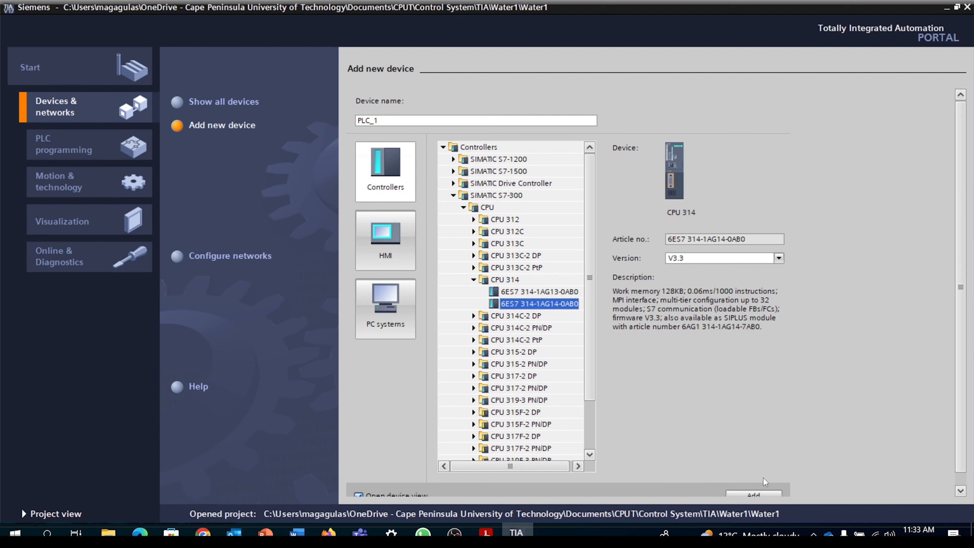
left_click(754, 494)
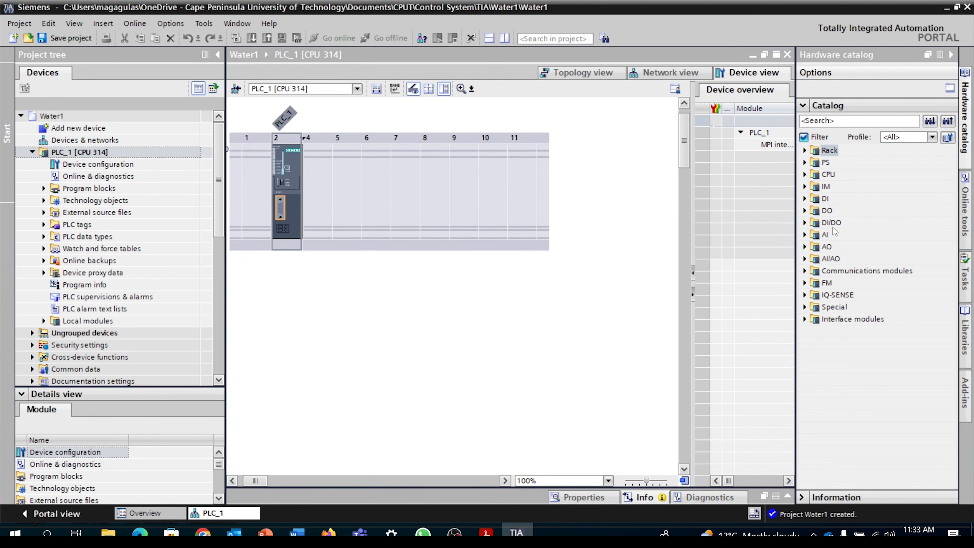
Insert the DI 8/DX 8x24VDC module 6ES7 327-1BH00-0AB0 into slot 4 of the PLC rail
left_click(805, 223)
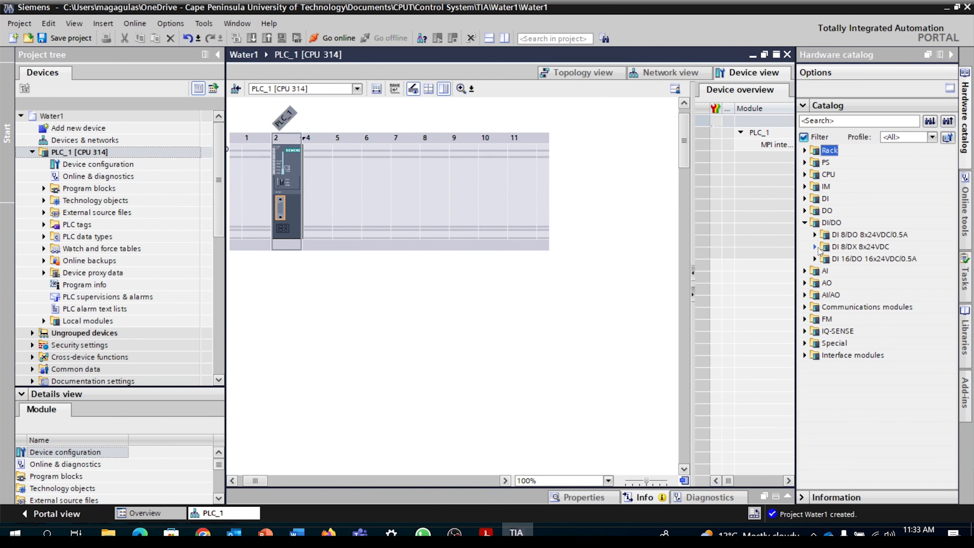
left_click(815, 247)
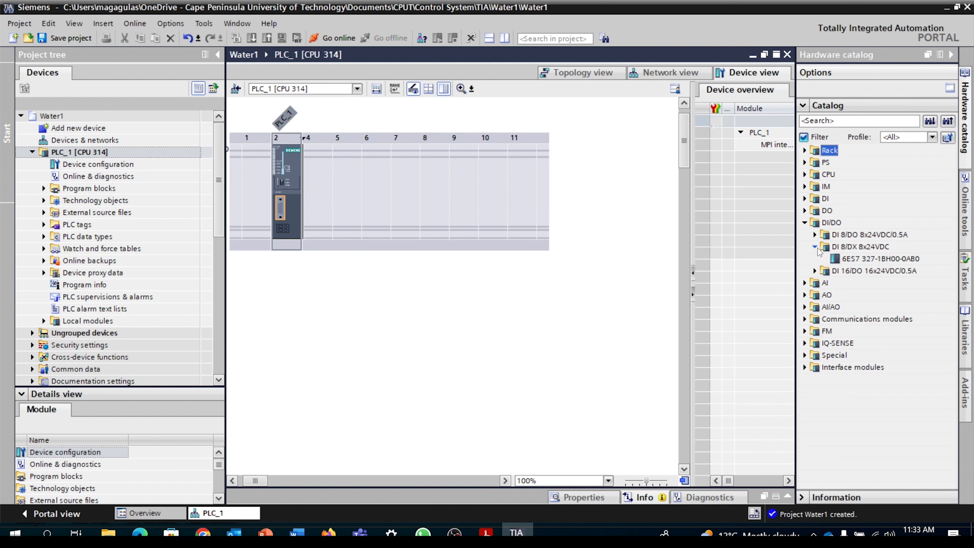
left_click(866, 260)
left_click_drag(866, 261, 323, 188)
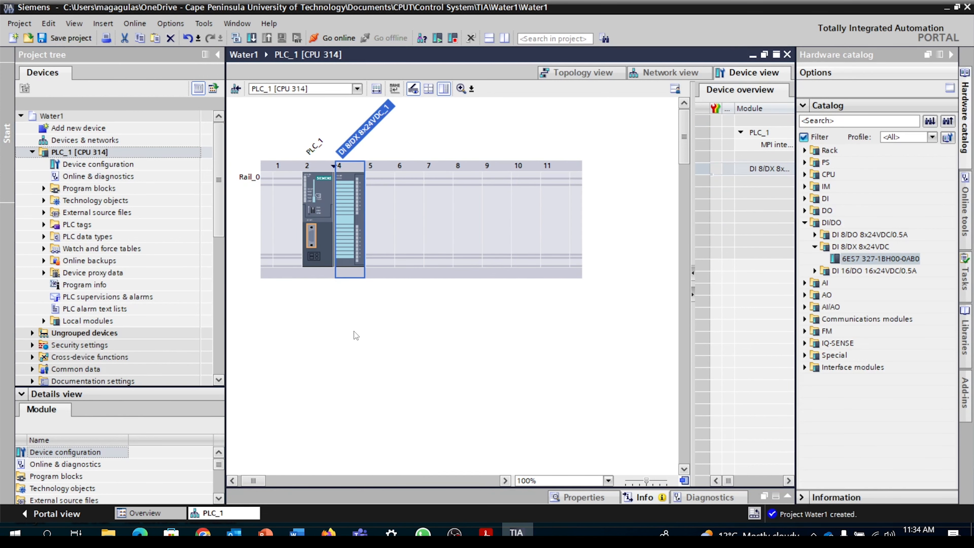
scroll(354, 331, "up", 1)
scroll(354, 331, "up", 2)
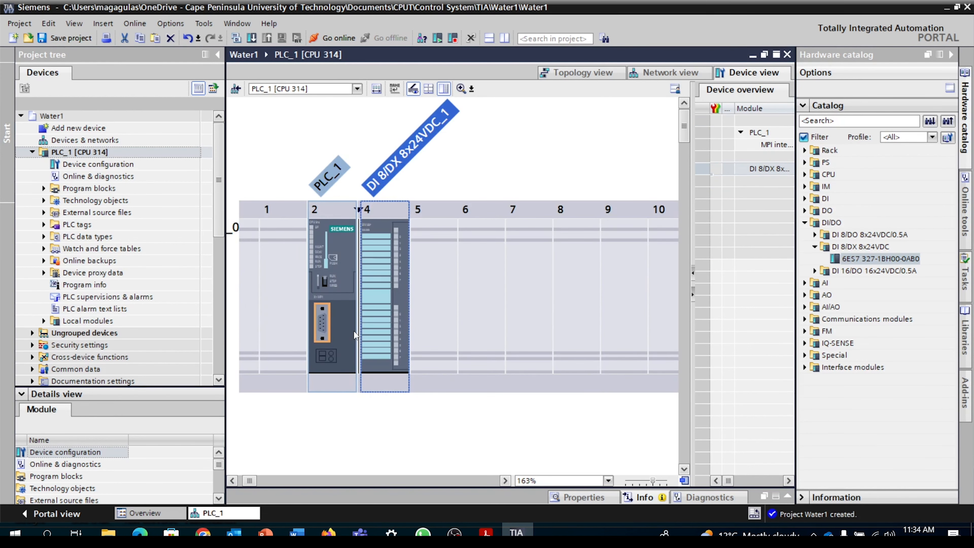
left_click(367, 245)
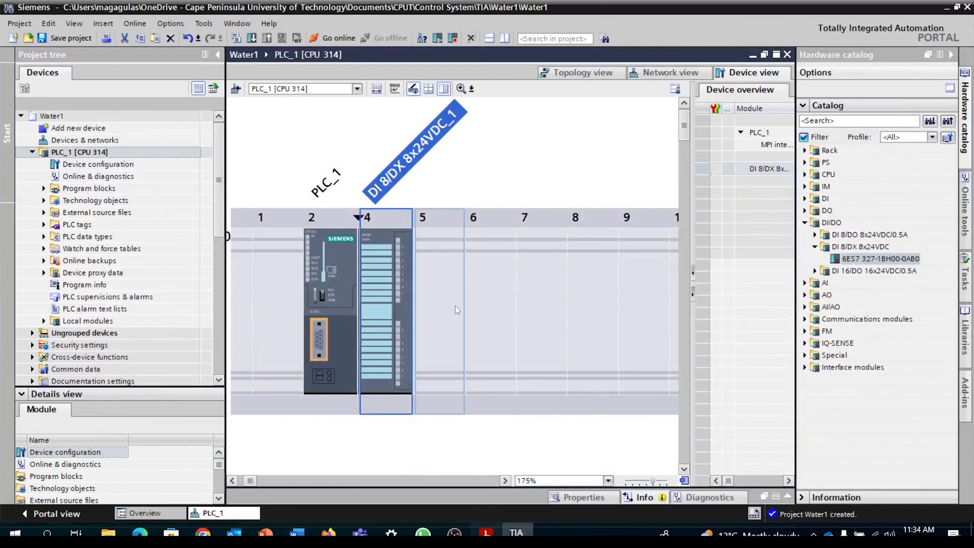
scroll(465, 243, "down", 3)
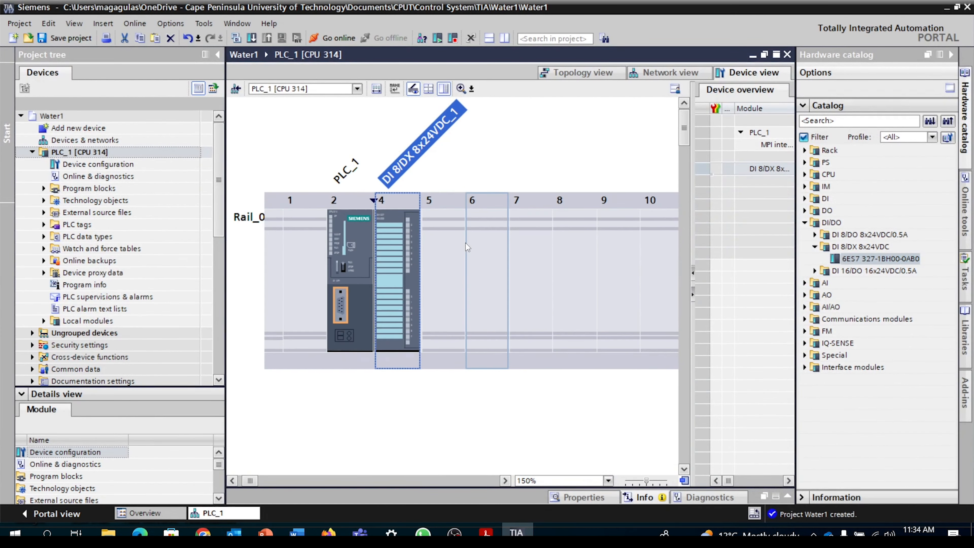
scroll(465, 243, "down", 2)
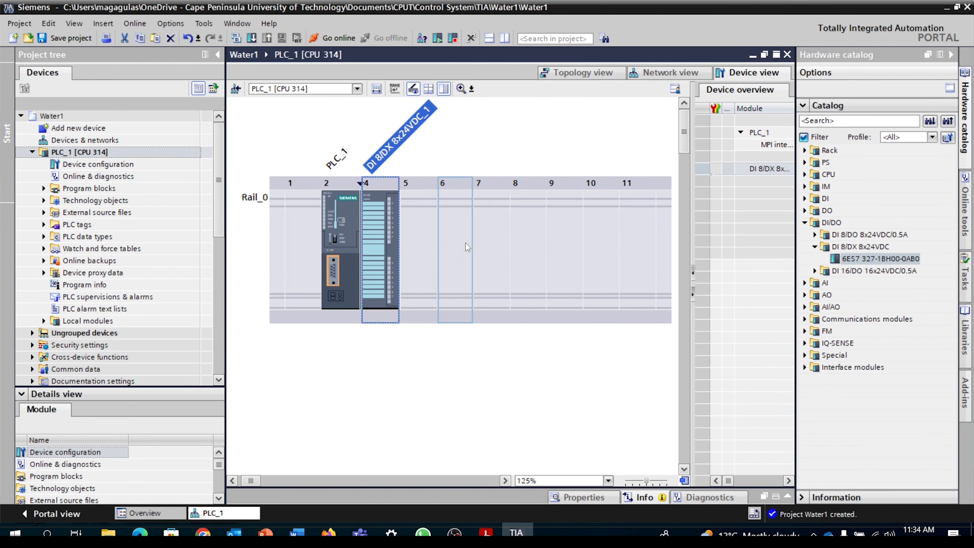
scroll(466, 243, "down", 1)
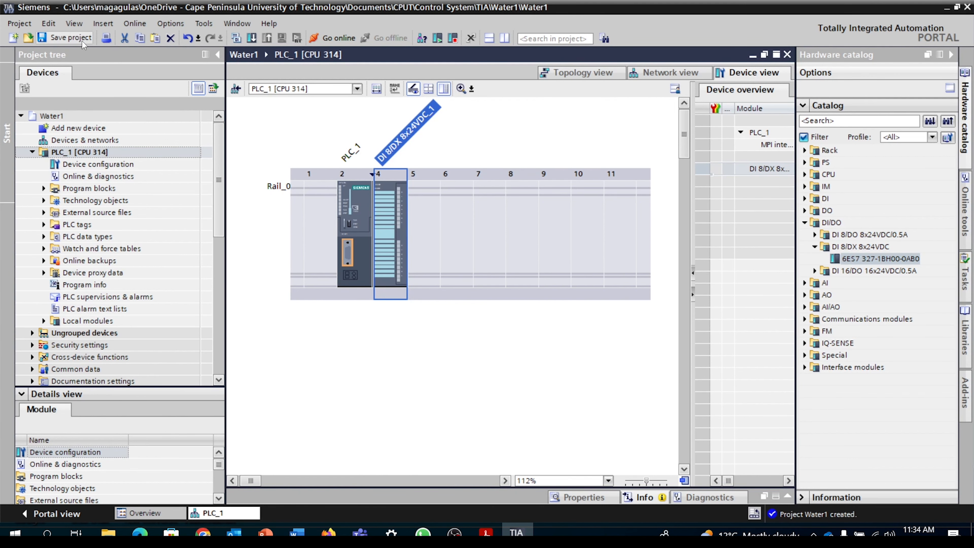
Save the Water1 project and compile PLC_1, including its hardware configuration and program blocks
left_click(53, 39)
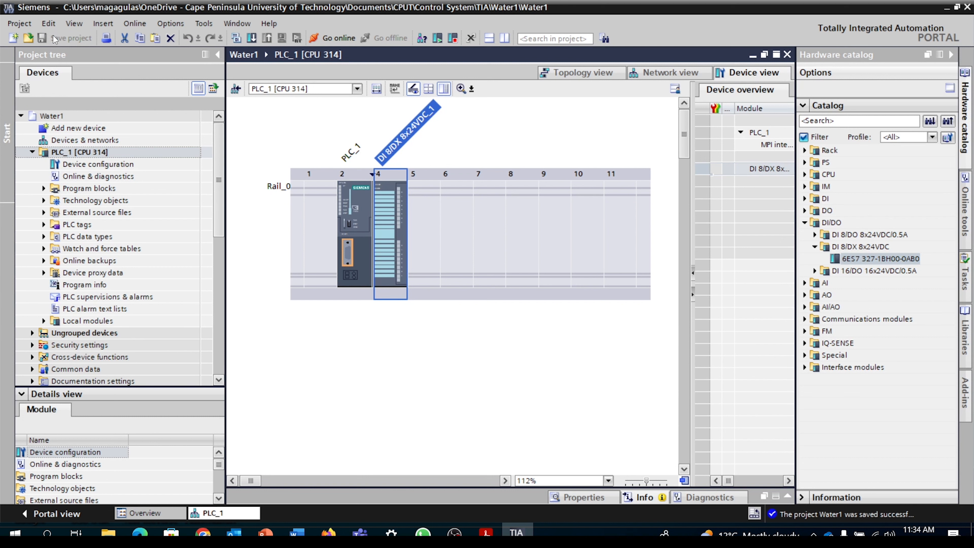
left_click(236, 39)
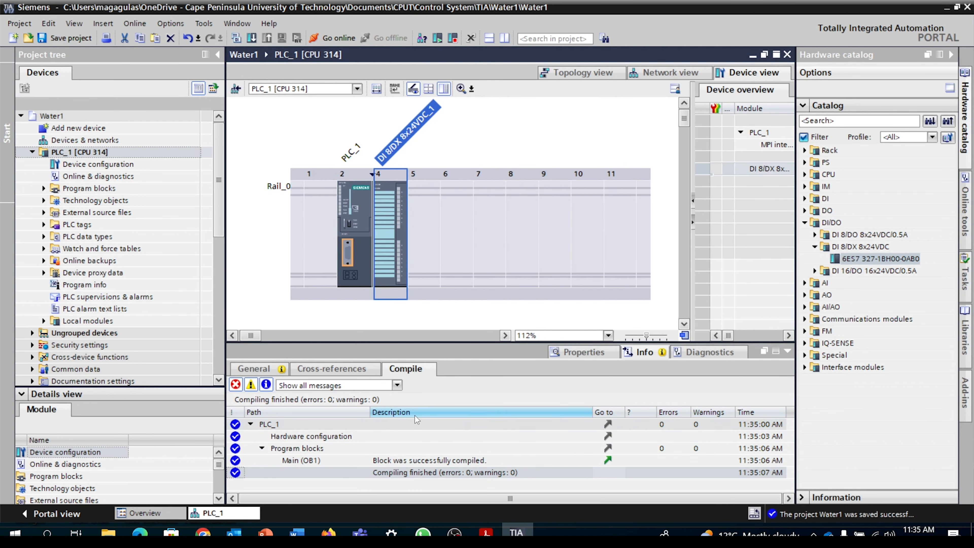
left_click(788, 351)
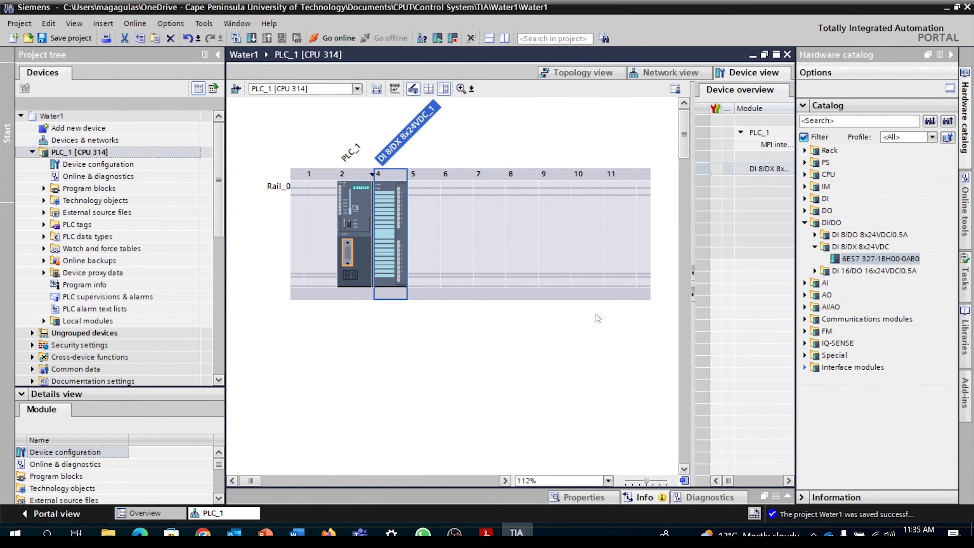
Open the Main [OB1] program block and switch to Adobe Acrobat to view the water pumping system example
left_click(44, 188)
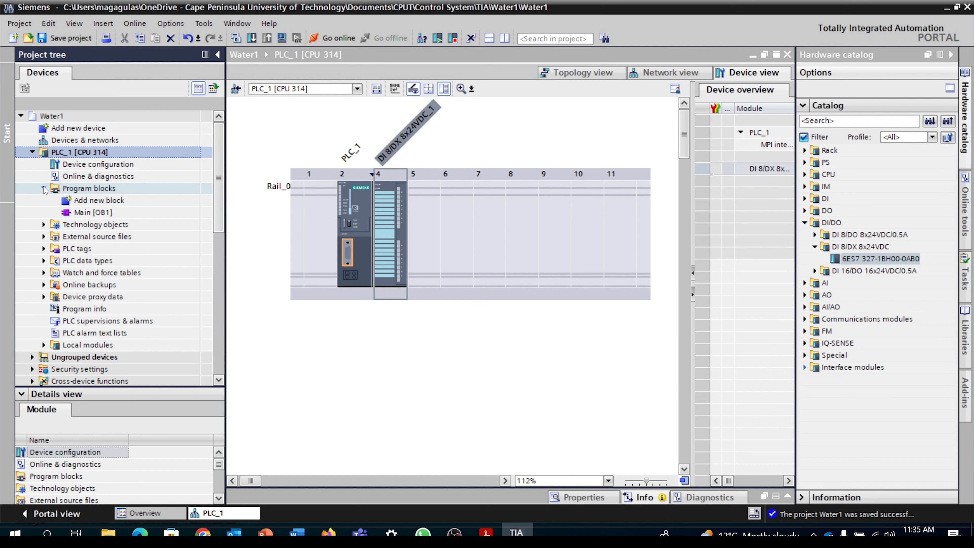
double_click(94, 212)
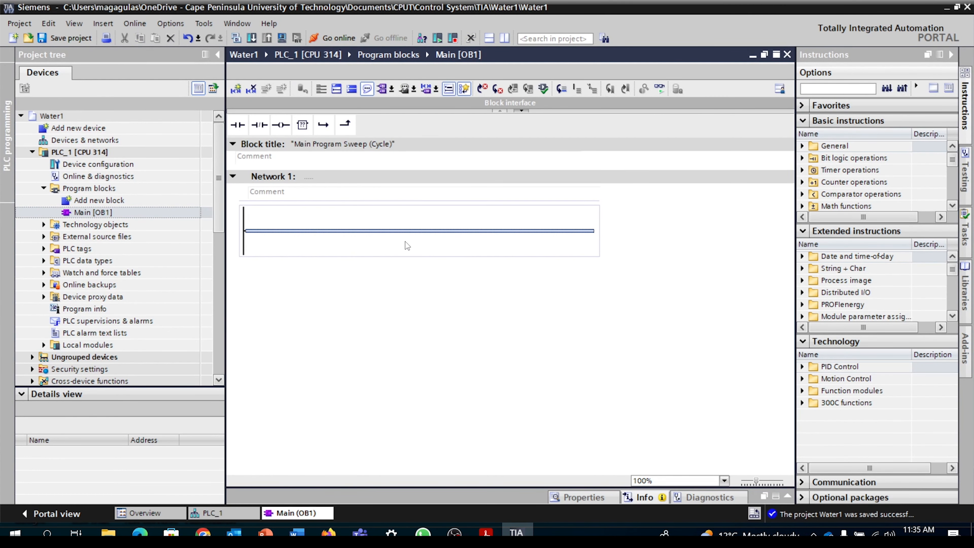
left_click(486, 533)
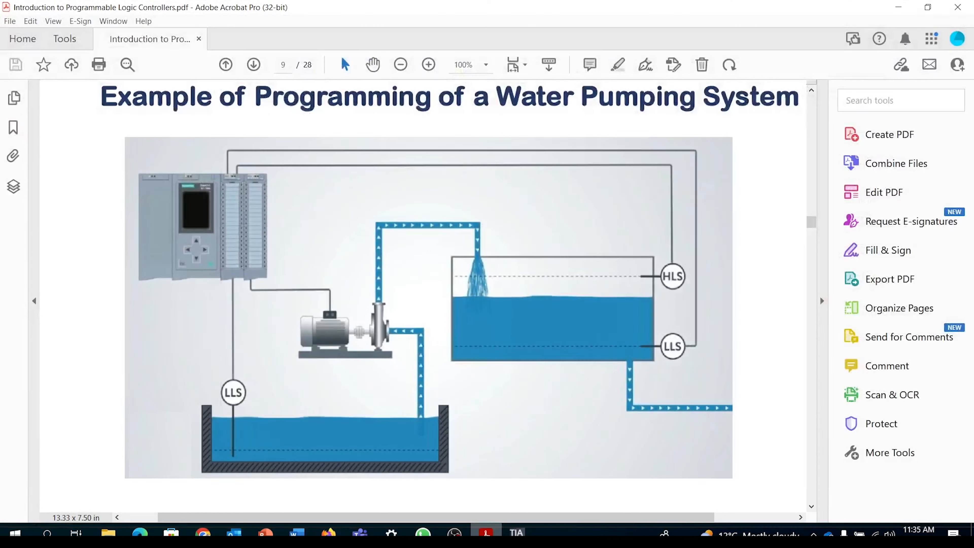